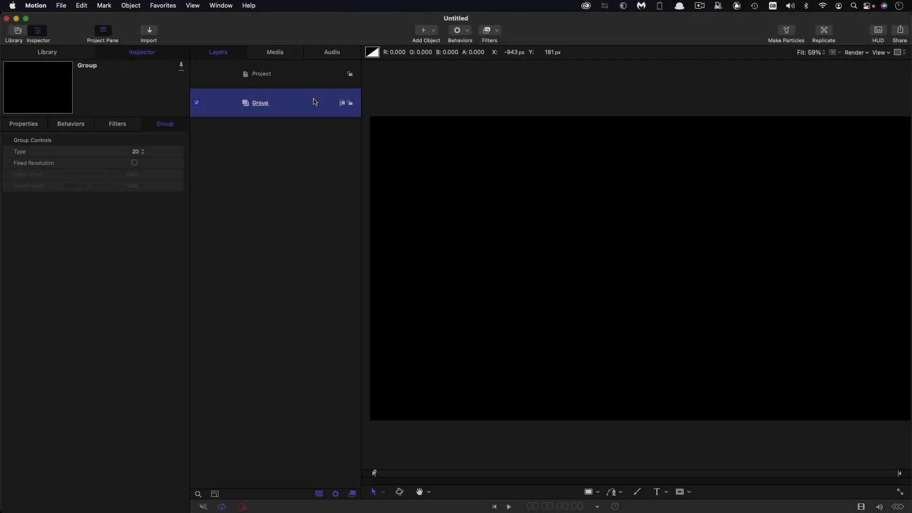
- Show the project Properties: 1920×1080, 24 fps, transparent background, 4-second duration
left_click(313, 102, "super")
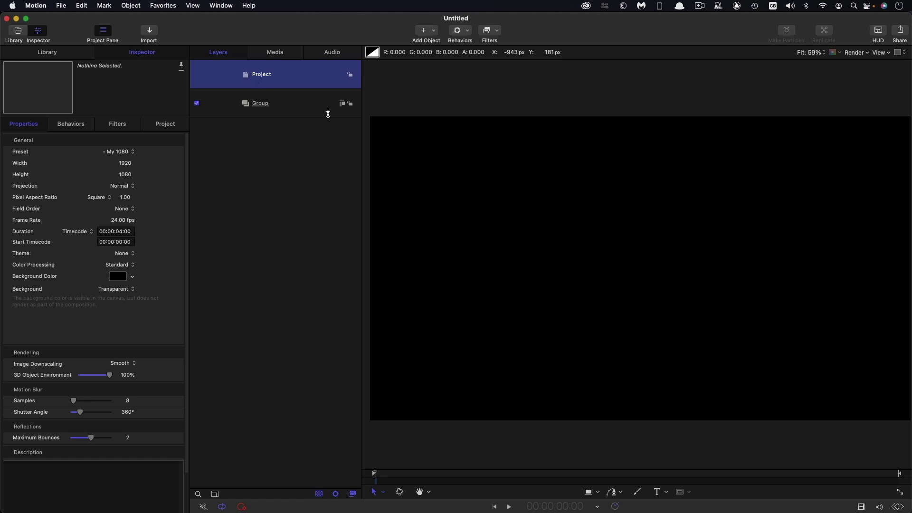
- Import VeryDirtyGlass1080.jpg from the Assets folder into the Group
left_click(305, 102)
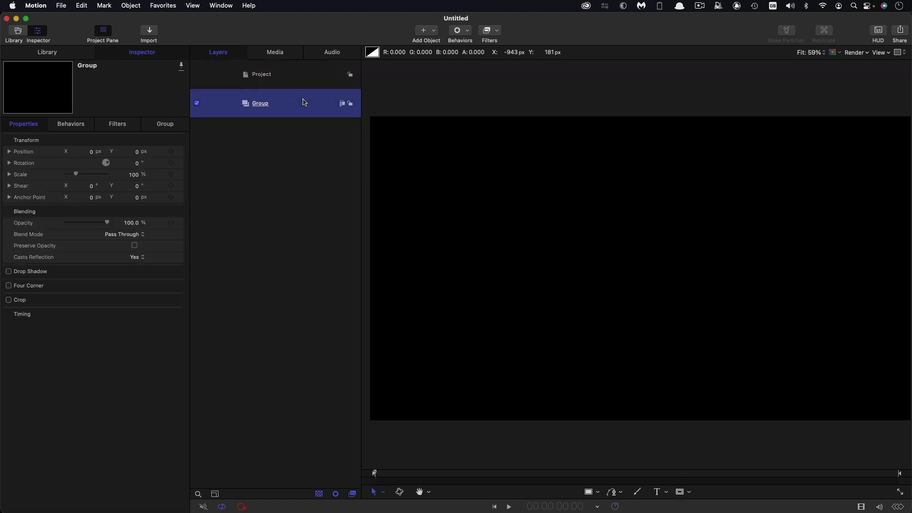
left_click(151, 30)
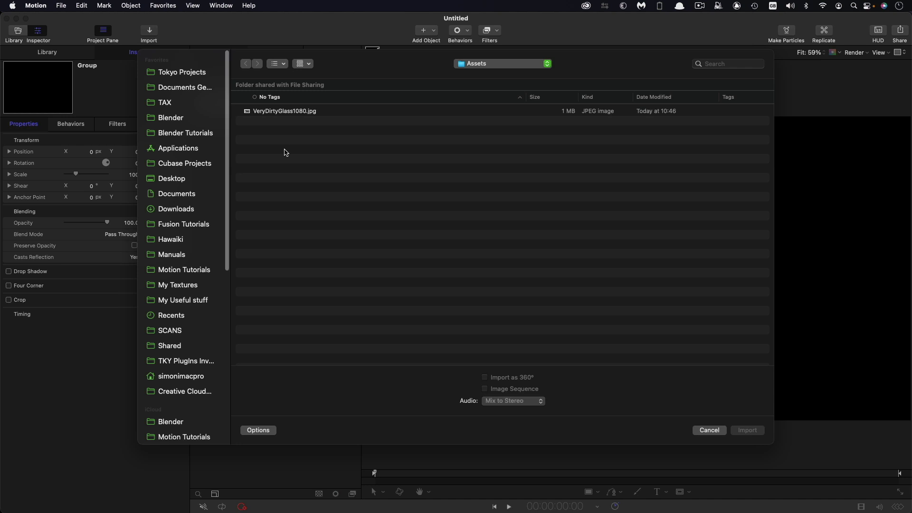
left_click(288, 114)
left_click(749, 431)
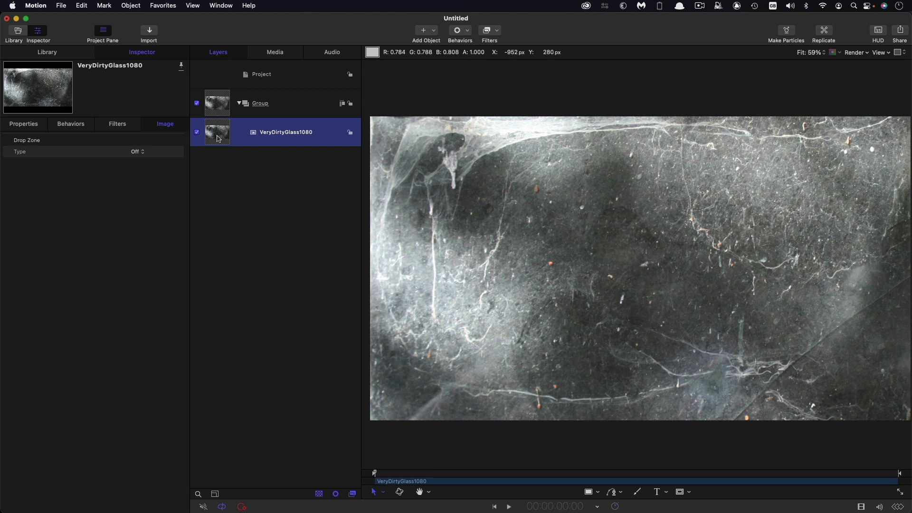
- Apply a Levels filter to VeryDirtyGlass1080 and pull its output whites far left to darken it
left_click(501, 31)
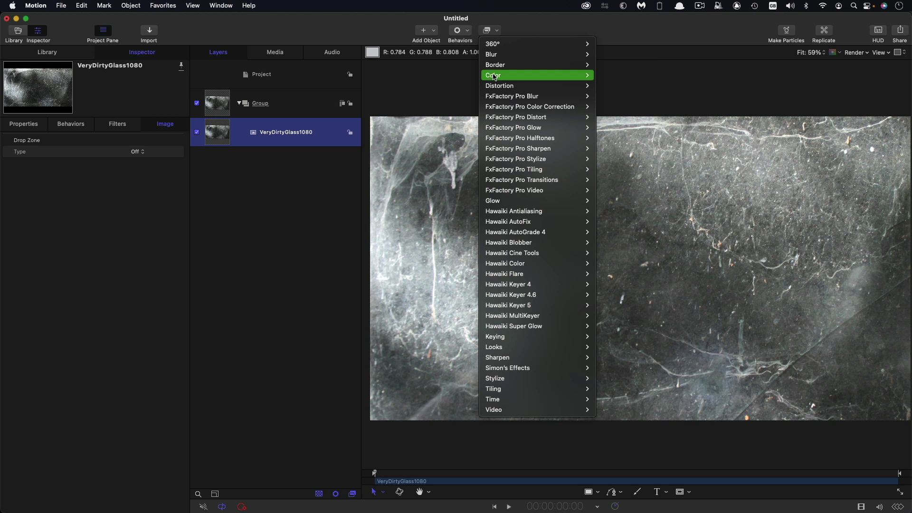
mouse_move(495, 76)
left_click(610, 221)
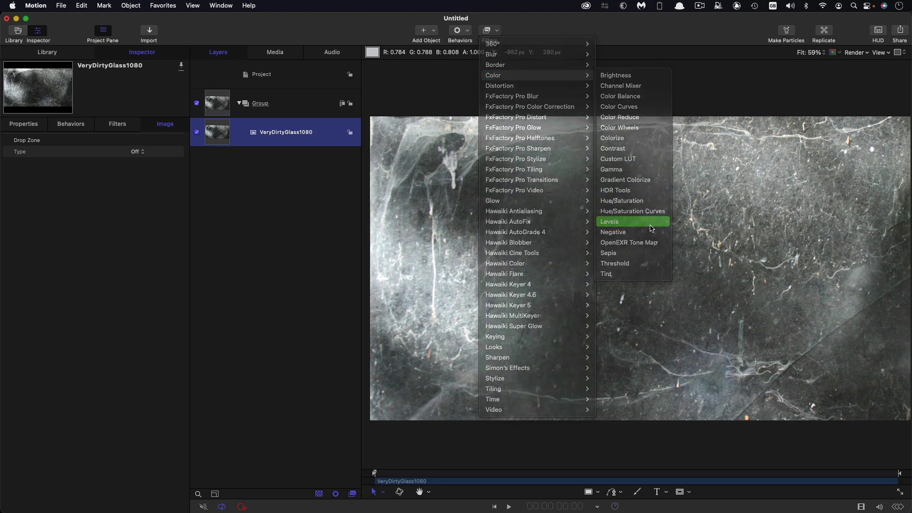
left_click_drag(177, 223, 84, 203)
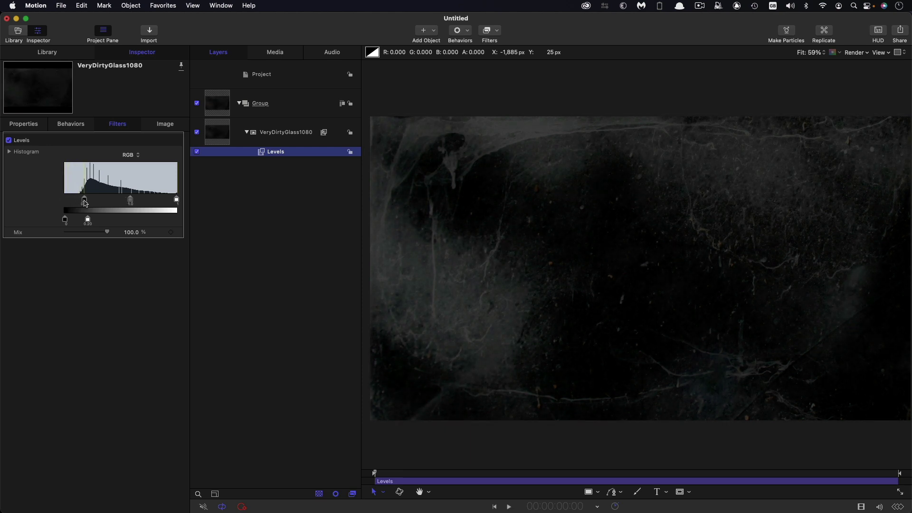
- Create a new empty Group 1 at the top of the layer stack
left_click(226, 138)
left_click(222, 105)
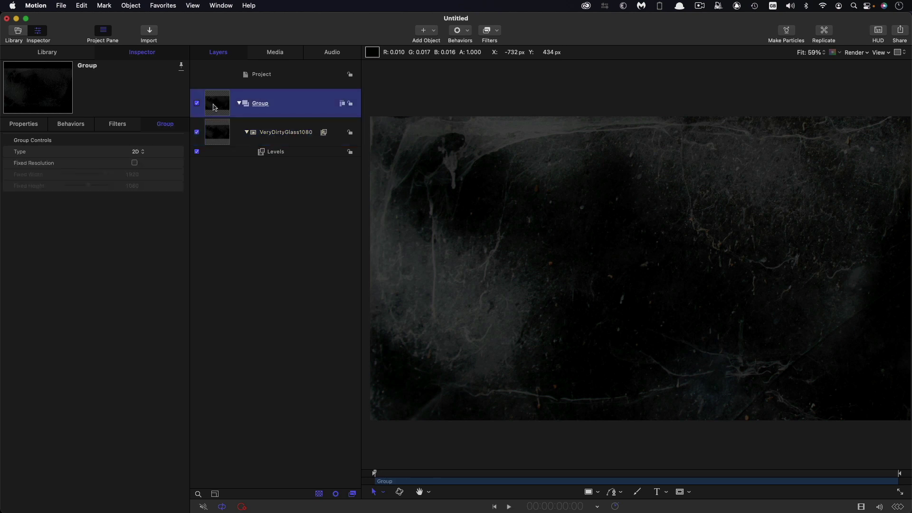
left_click(286, 70)
left_click(131, 5)
left_click(129, 21)
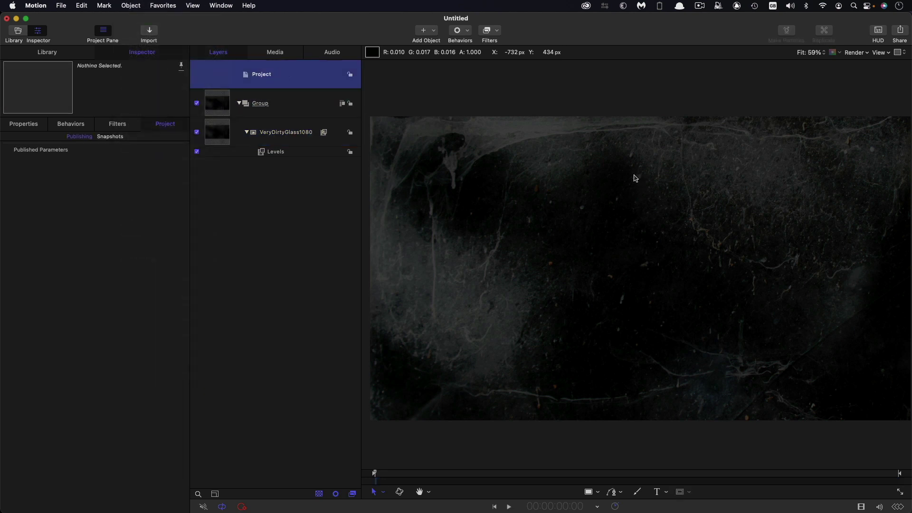
- Add white FatFrank Heavy text reading 'distorted displaced diffused' inside Group 1
left_click(659, 494)
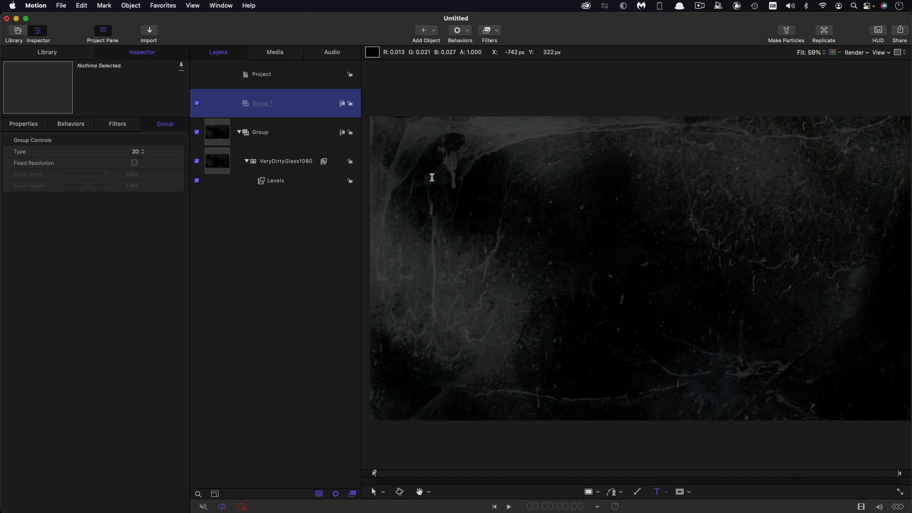
key("super+v")
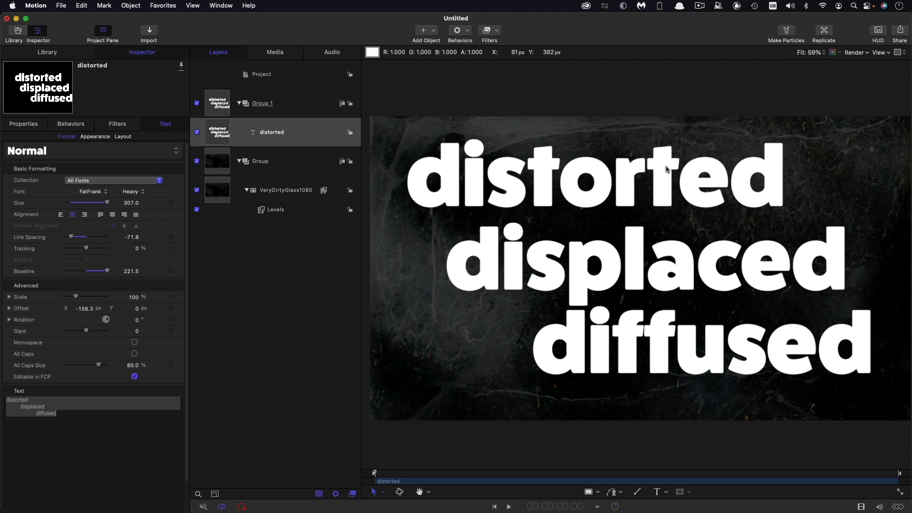
left_click(223, 103)
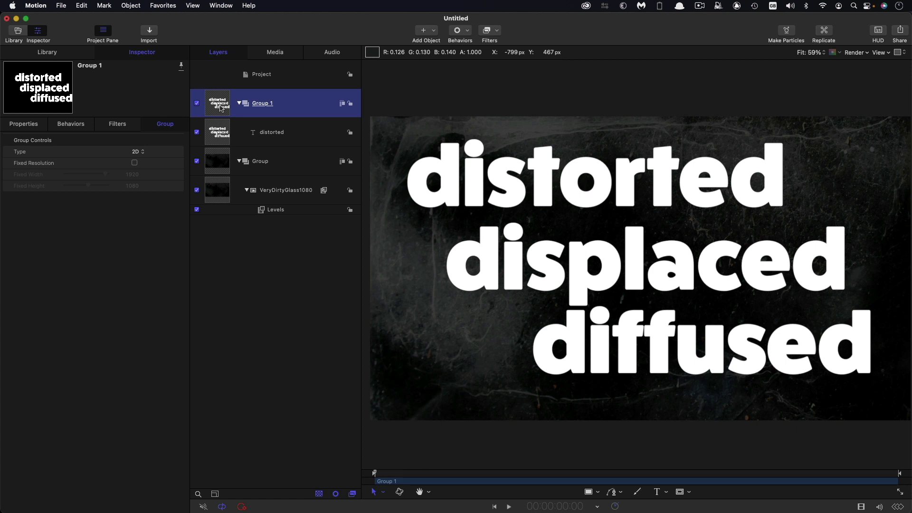
- Create Group 2 and move Group 1 inside it
left_click(280, 75)
left_click(128, 5)
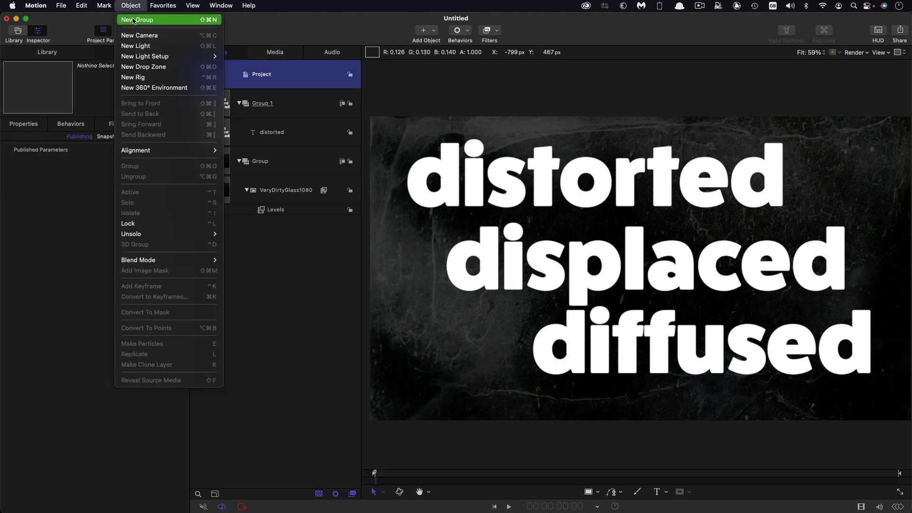
left_click(133, 21)
left_click_drag(214, 139, 310, 101)
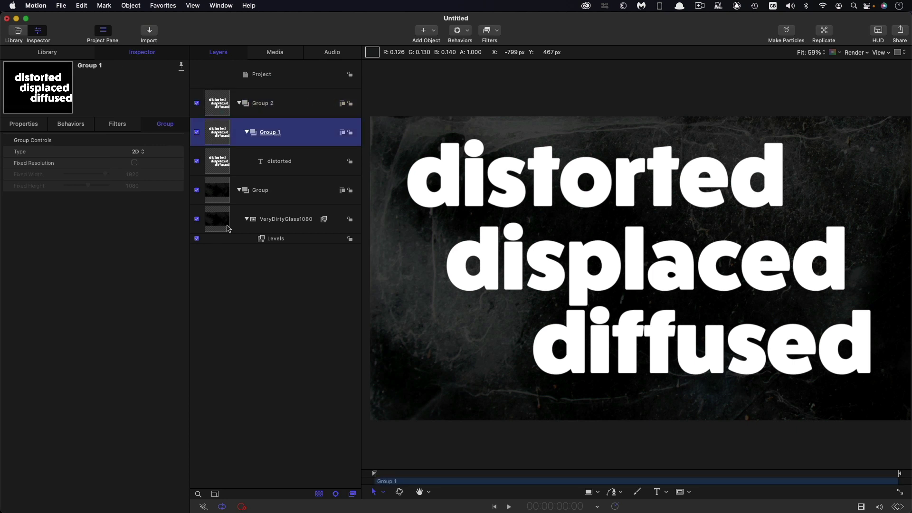
- Copy the dirty-glass image into a new Group 3 above the text and switch Group 3 off
left_click(213, 193)
left_click(215, 224)
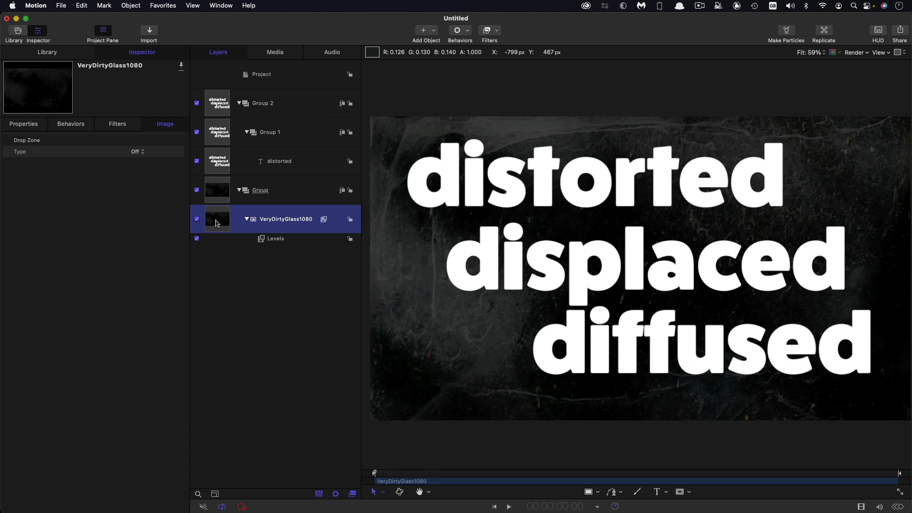
left_click_drag(216, 224, 233, 110)
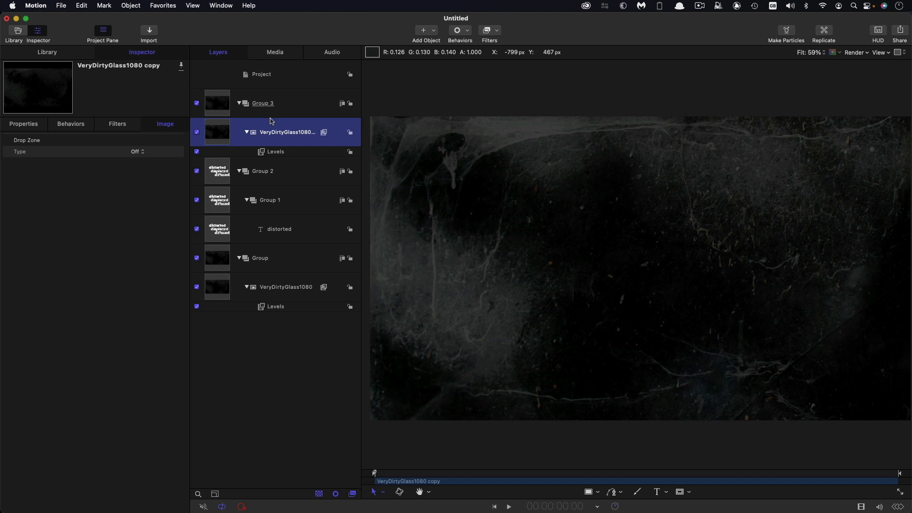
left_click(197, 104)
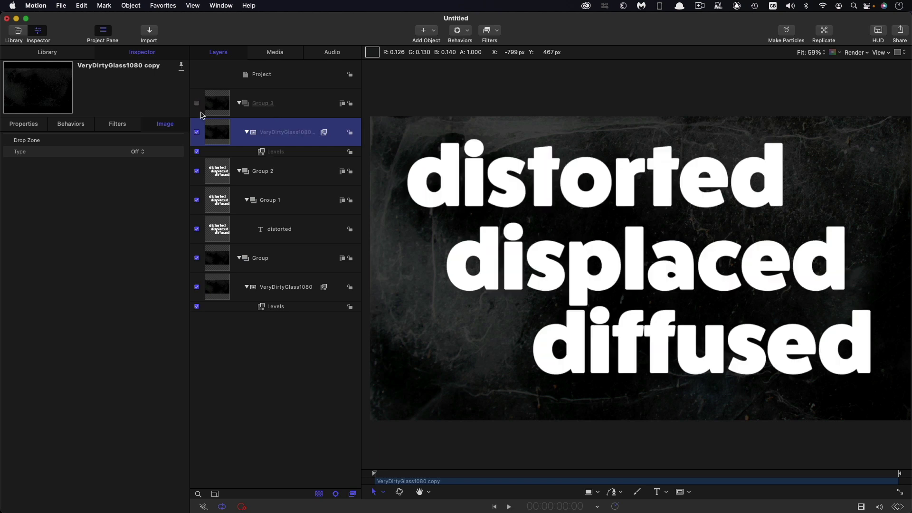
- Add a Compound Blur to Group 2 using the VeryDirtyGlass1080 copy as its blur map
left_click(216, 172)
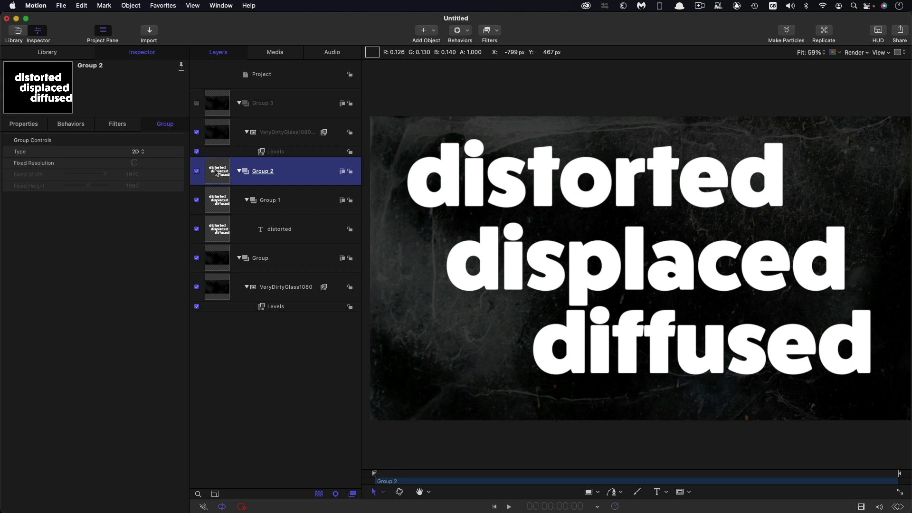
left_click(496, 31)
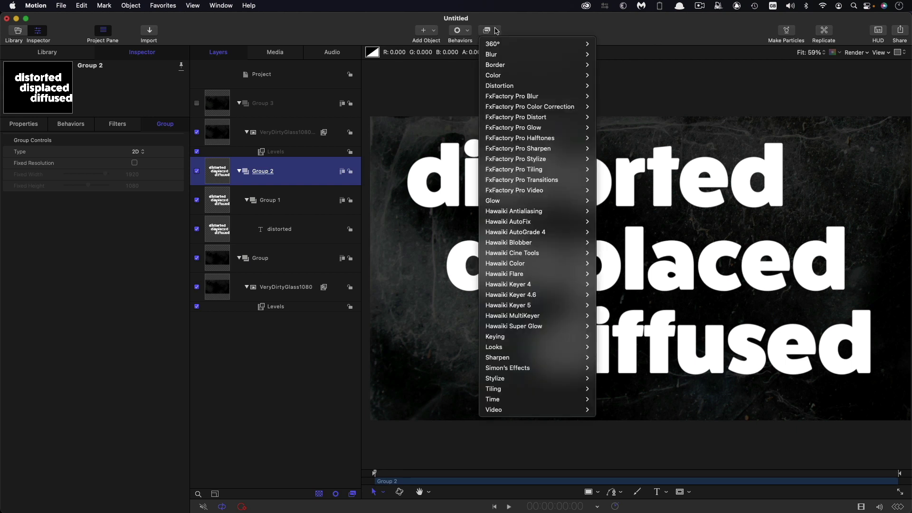
mouse_move(493, 57)
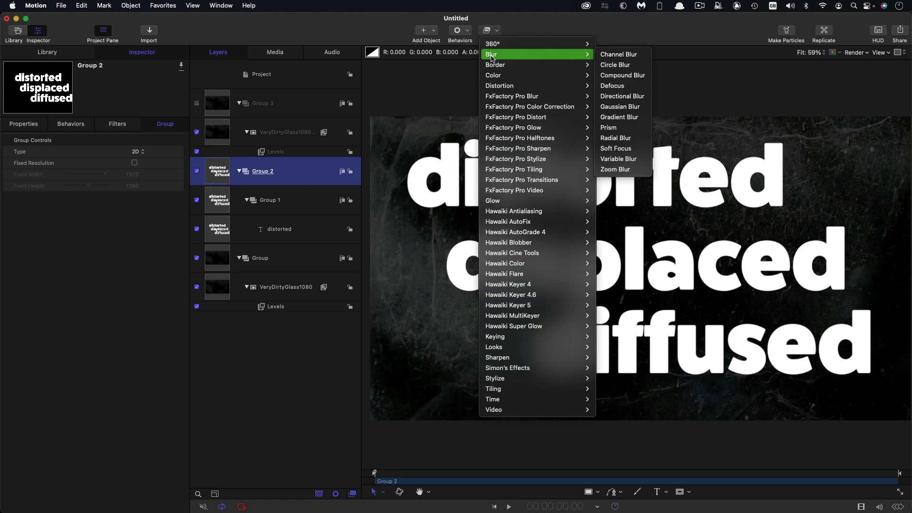
left_click(636, 77)
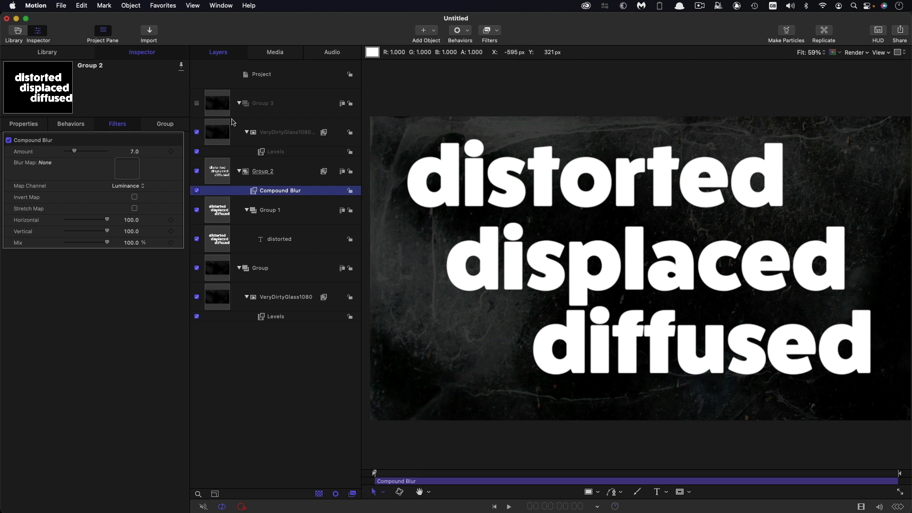
left_click_drag(214, 131, 130, 165)
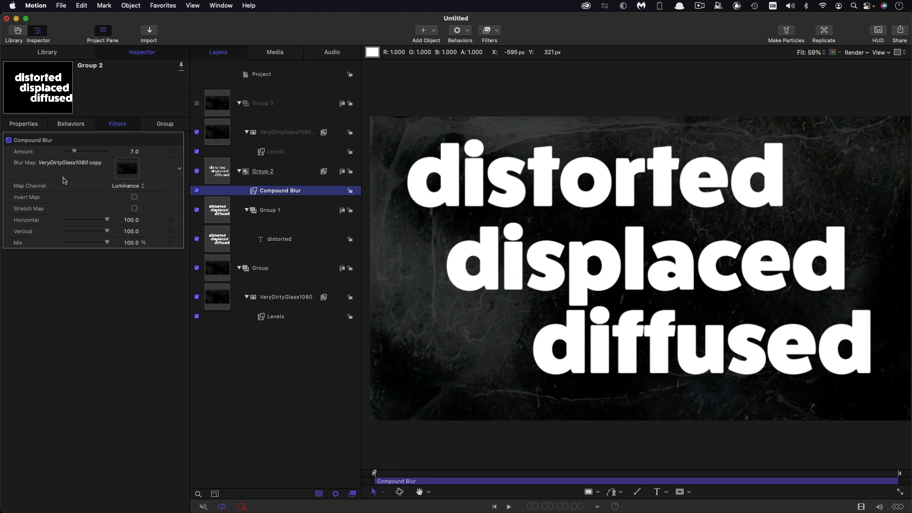
- Set the Compound Blur Amount to 300
left_click(137, 152)
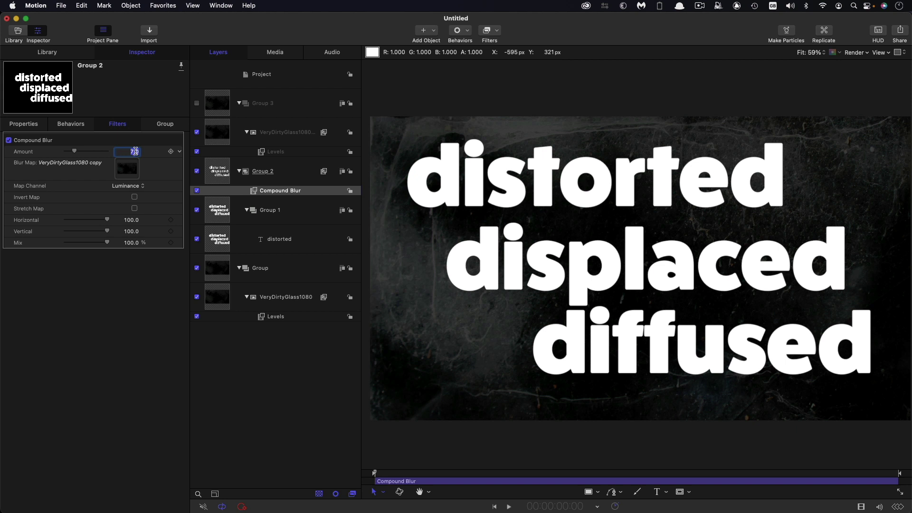
type("300")
key("Return")
- Brighten the glass copy's Levels by raising the output and adjusting the black and white points
left_click(263, 152)
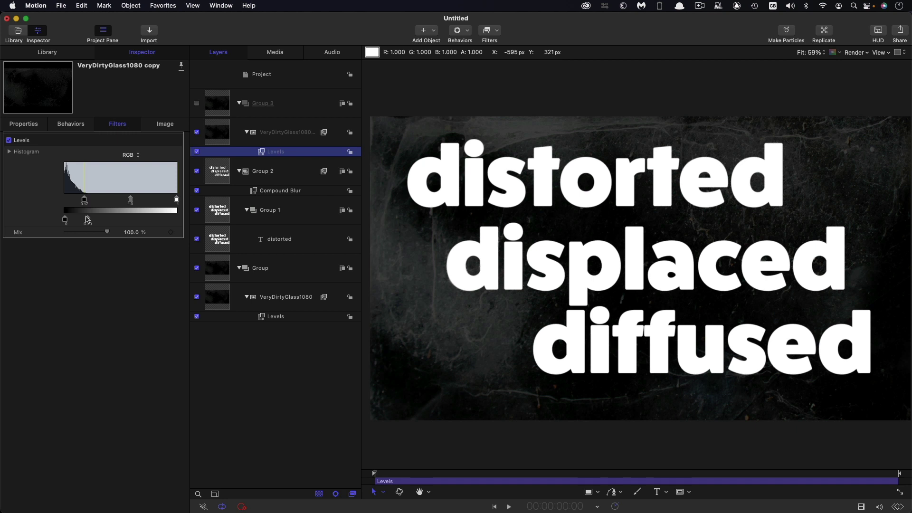
left_click_drag(87, 219, 176, 219)
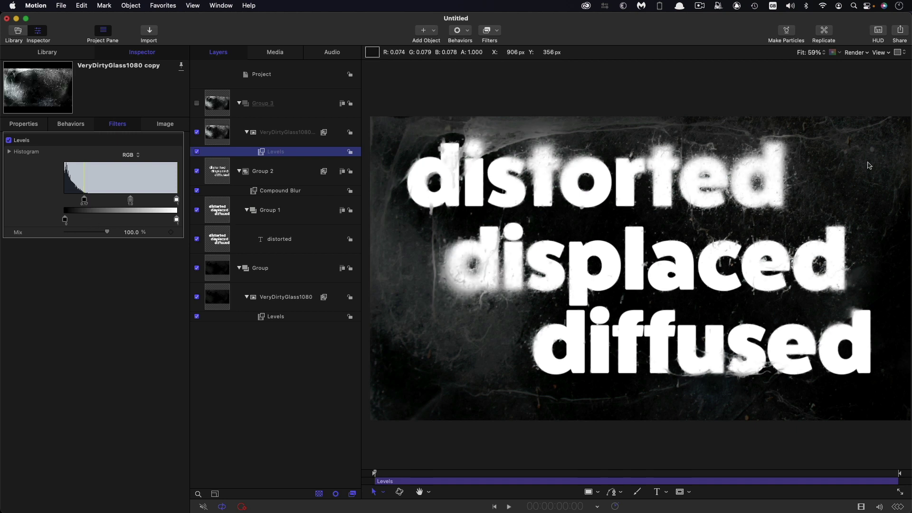
mouse_move(84, 199)
left_mouse_down()
mouse_move(52, 198)
mouse_move(89, 199)
mouse_move(59, 205)
left_mouse_up()
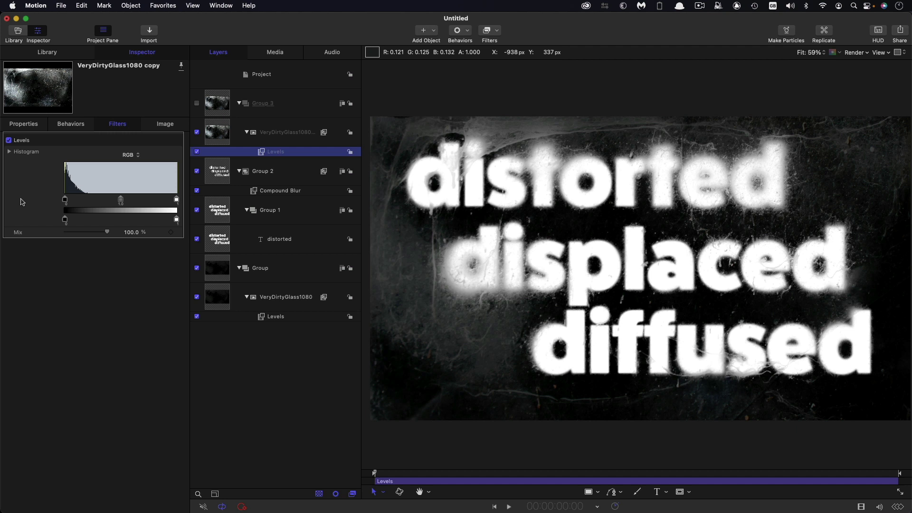
mouse_move(176, 200)
left_mouse_down()
mouse_move(131, 201)
mouse_move(176, 201)
left_mouse_up()
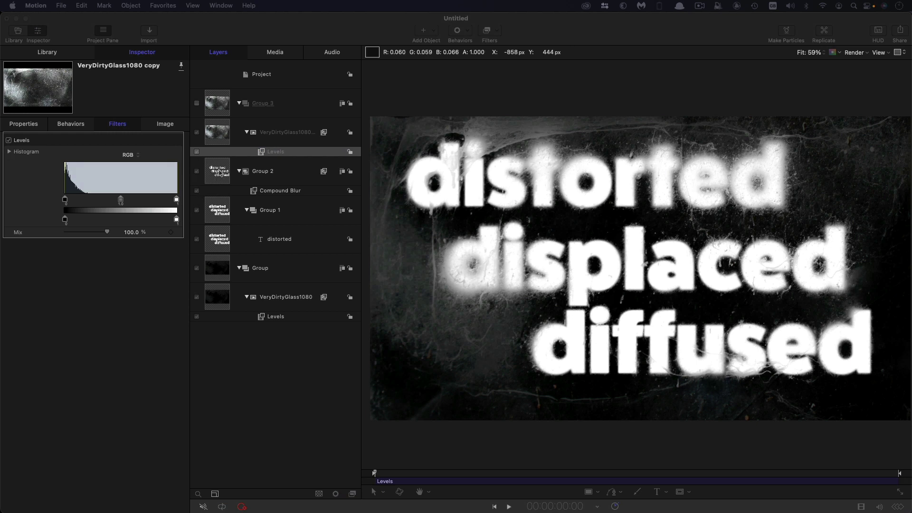
- Disable the Compound Blur and add a Glass Distortion driven by the glass copy, Amount 133, Softness 0.79
left_click(220, 172)
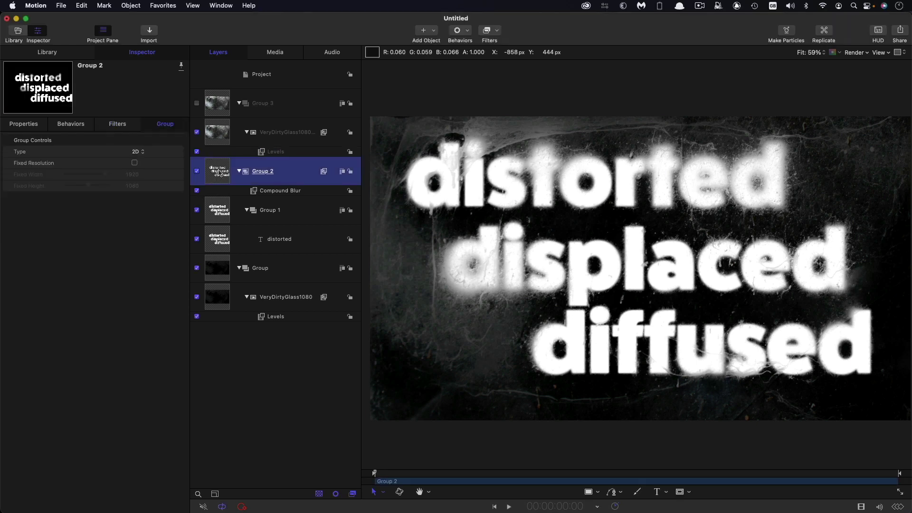
left_click(196, 191)
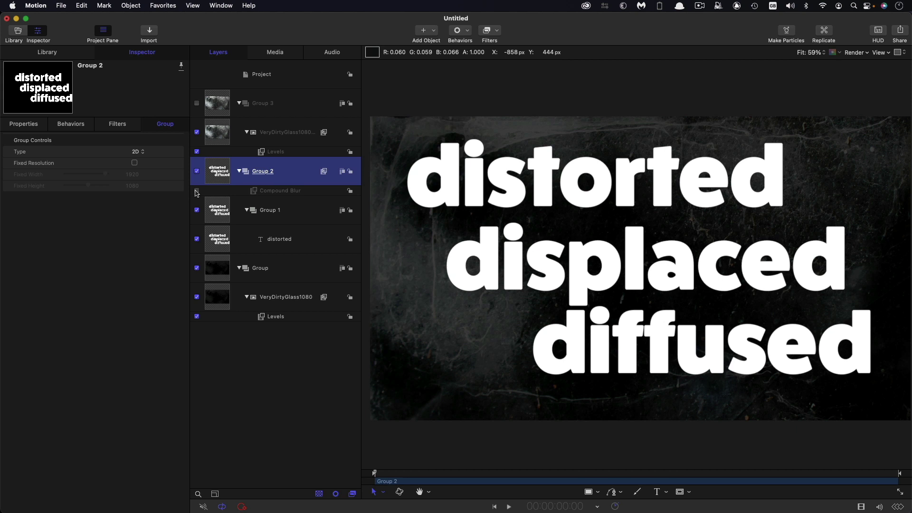
left_click(489, 30)
mouse_move(503, 86)
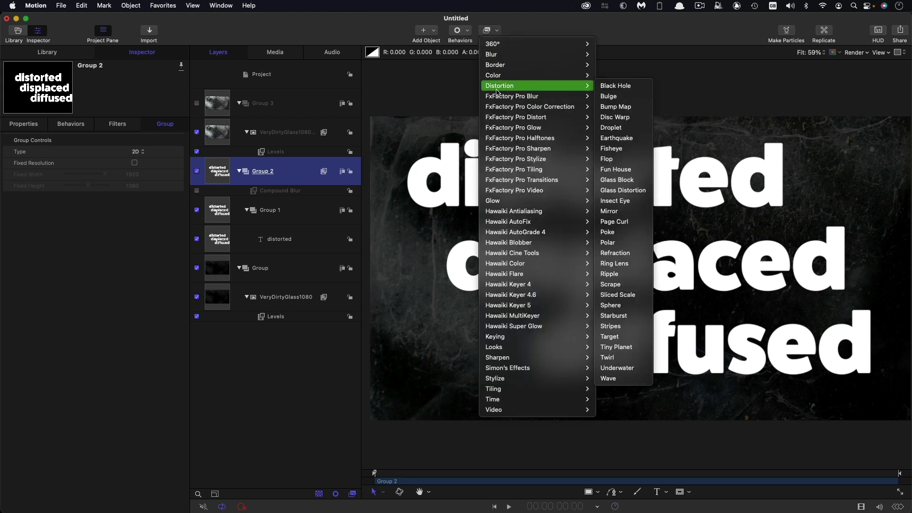
left_click(642, 191)
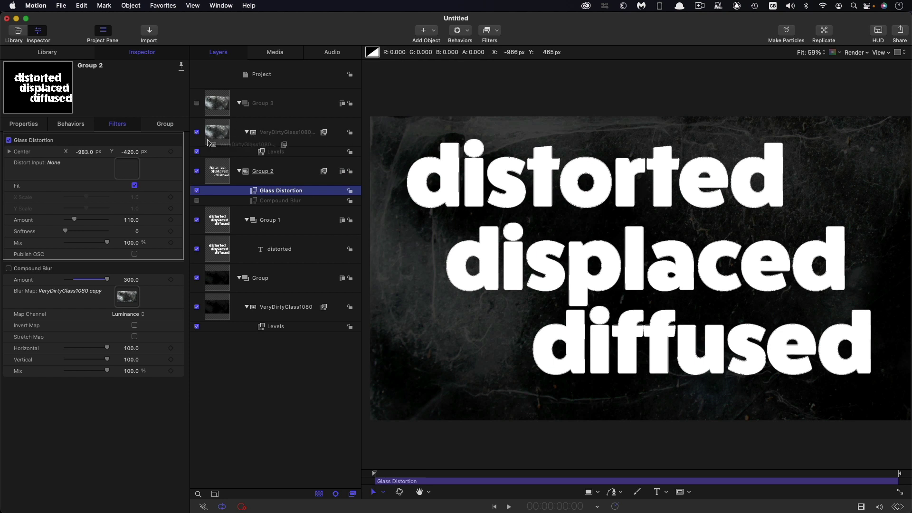
left_click_drag(227, 135, 124, 167)
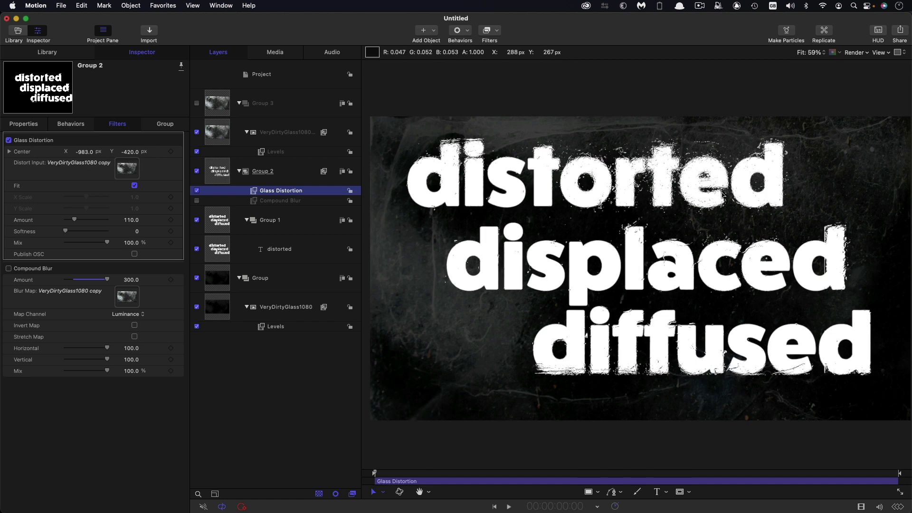
mouse_move(74, 220)
left_mouse_down()
mouse_move(76, 232)
mouse_move(91, 232)
mouse_move(73, 233)
left_mouse_up()
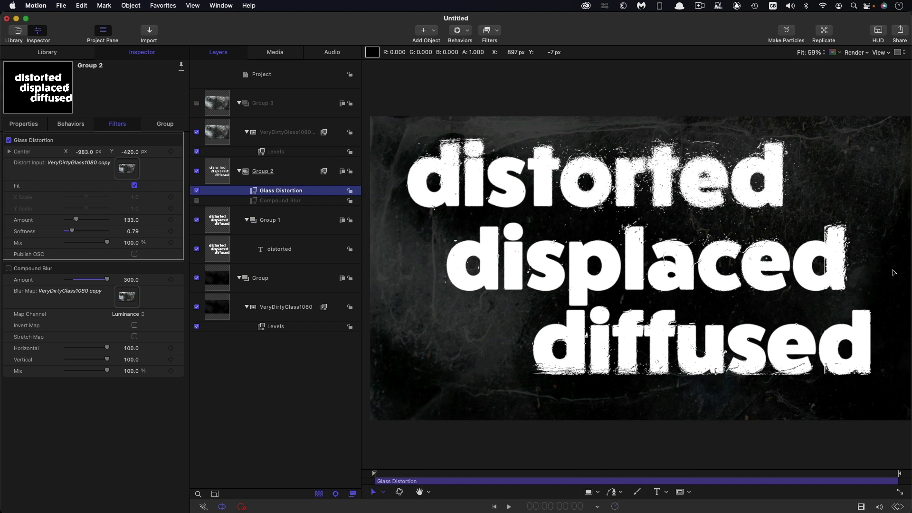
- Give Group 2 a Fixed Resolution of 1920×1080 and disable its Glass Distortion
left_click(218, 170)
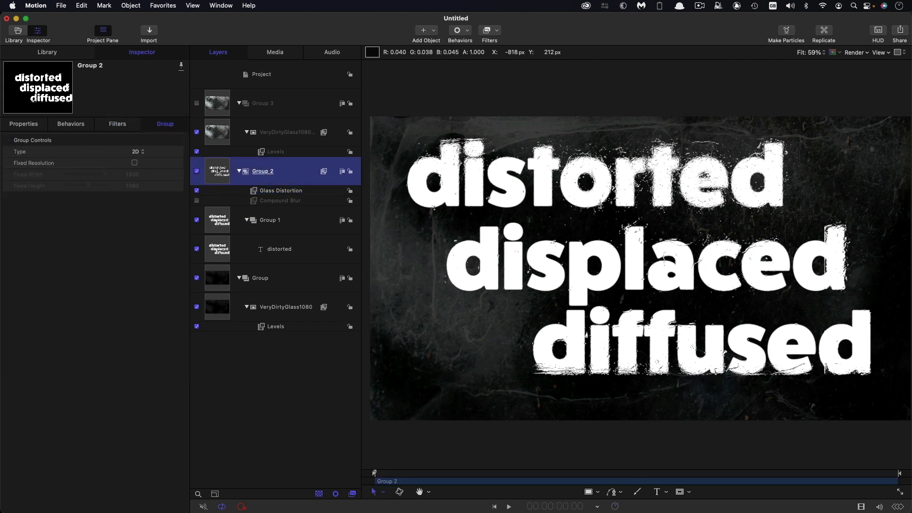
left_click(135, 163)
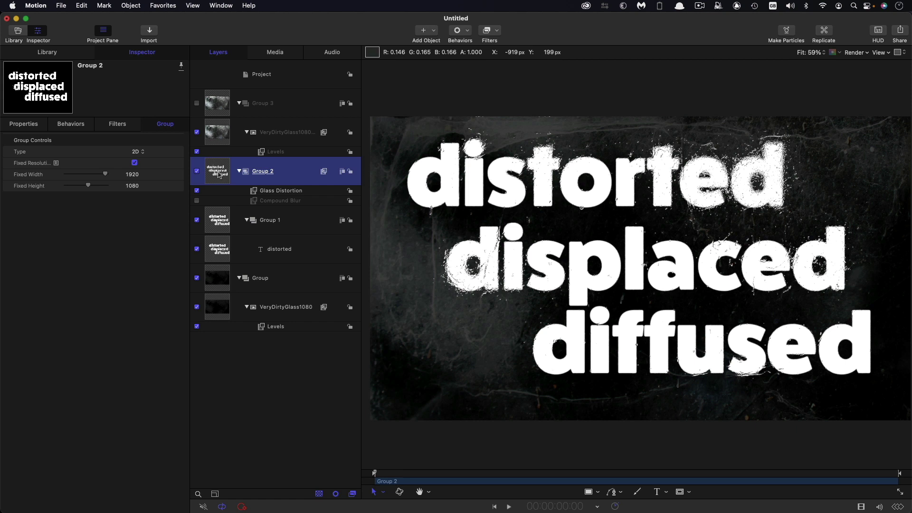
left_click(196, 191)
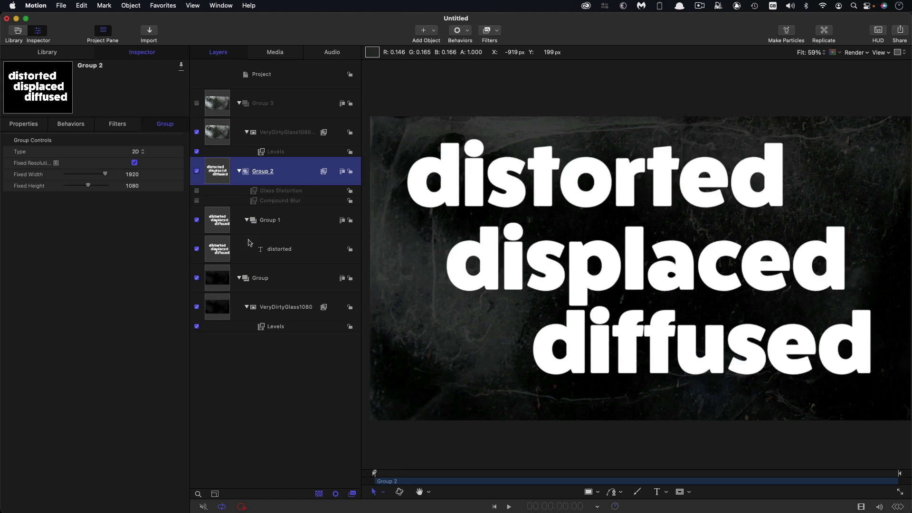
- Add a Bump Map to Group 2 using the VeryDirtyGlass1080 copy as its map image
left_click(497, 30)
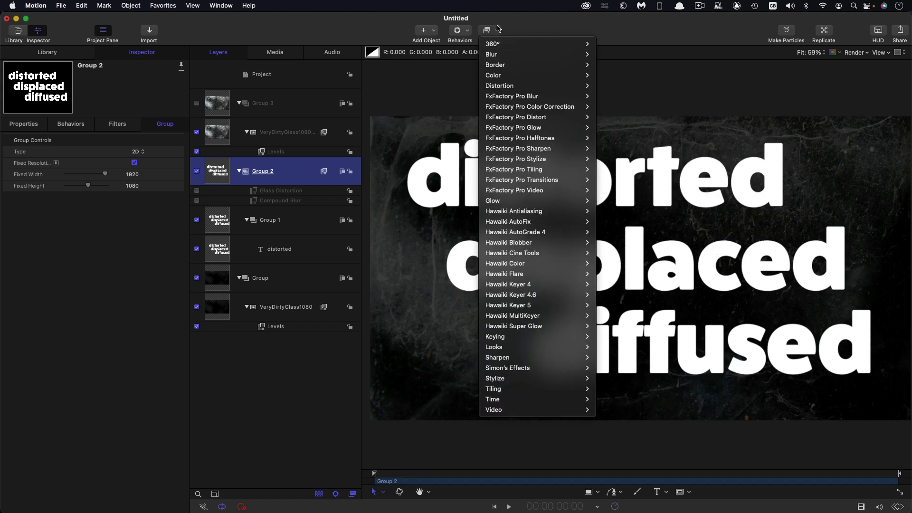
mouse_move(506, 90)
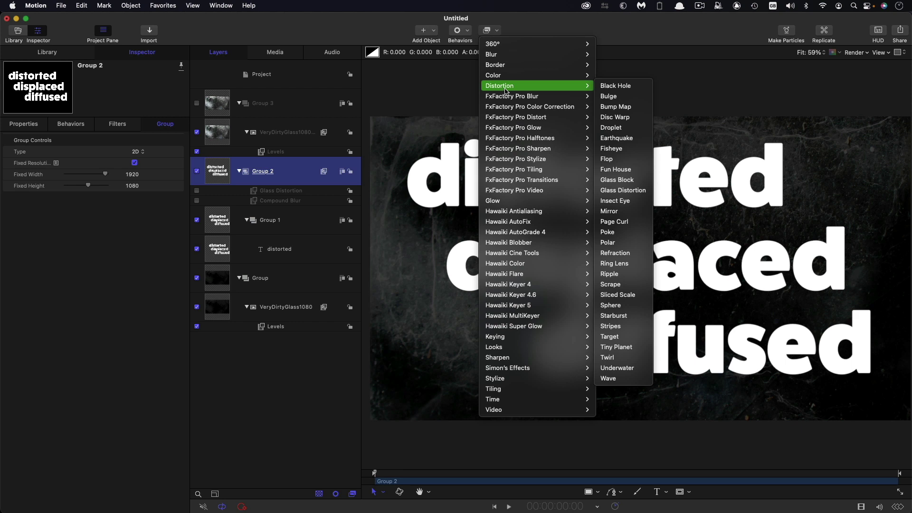
left_click(615, 106)
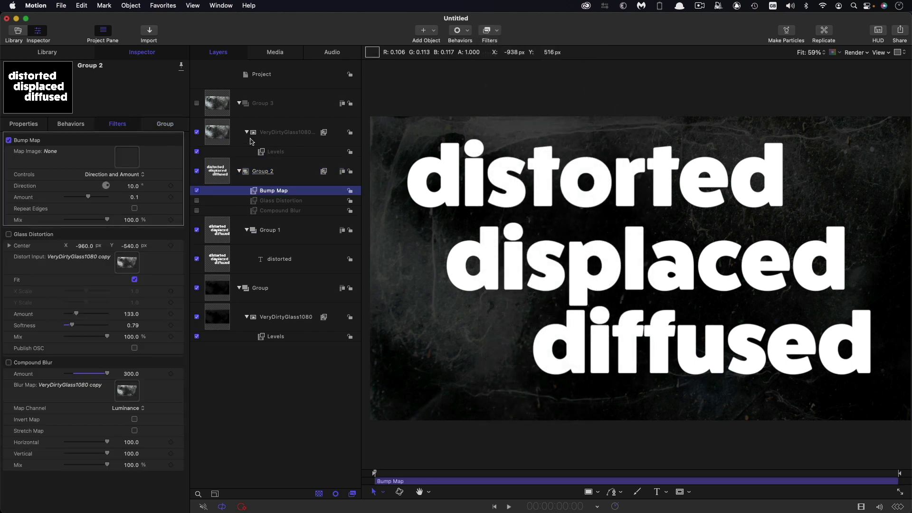
left_click_drag(218, 134, 124, 157)
- Set the Bump Map Direction to 180 and Amount to 0.16
left_click(133, 186)
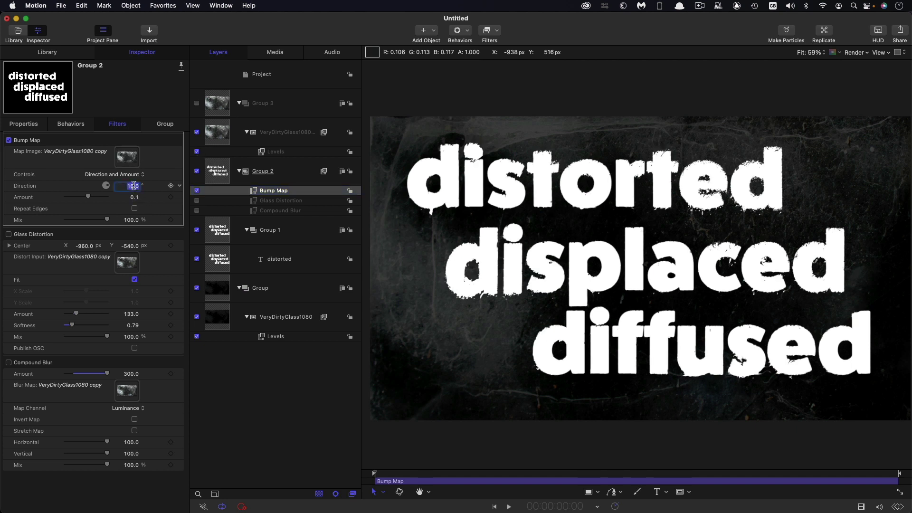
type("180")
key("Return")
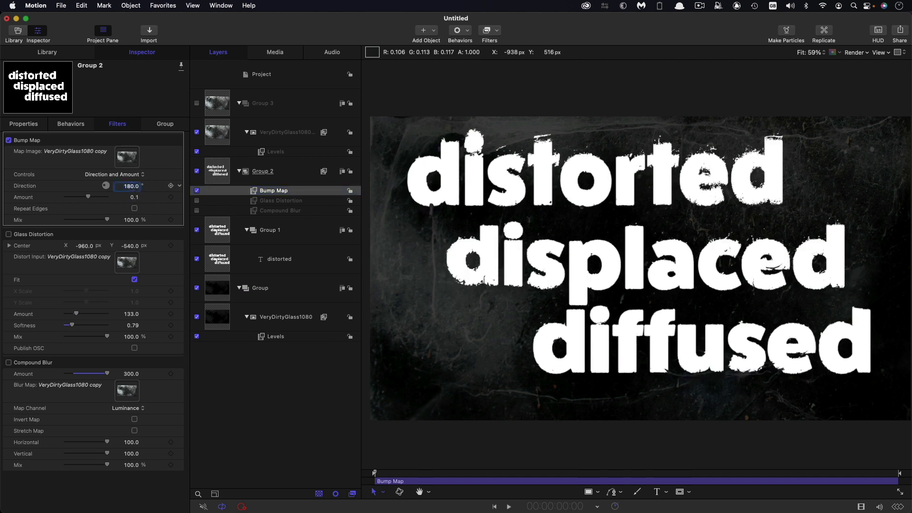
left_click_drag(88, 197, 91, 198)
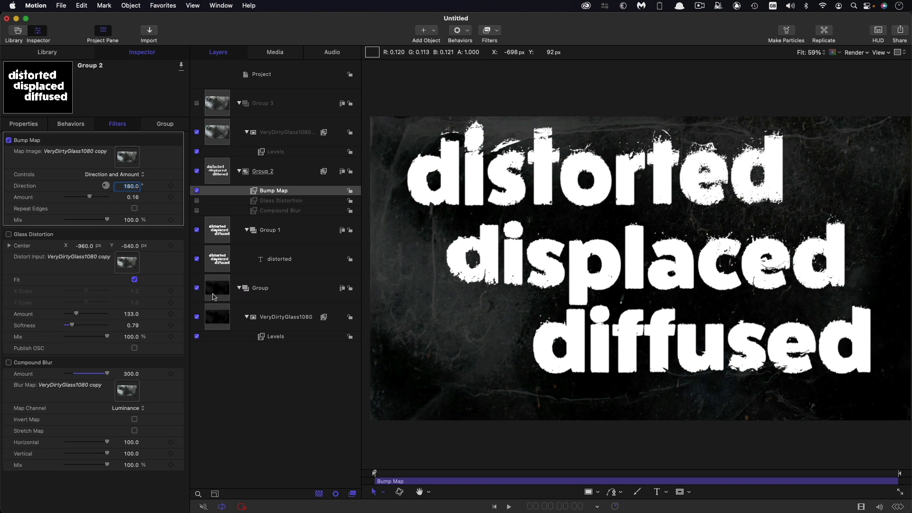
- Move Glass Distortion above the Bump Map in Group 2's filters and re-enable it
left_click(256, 201)
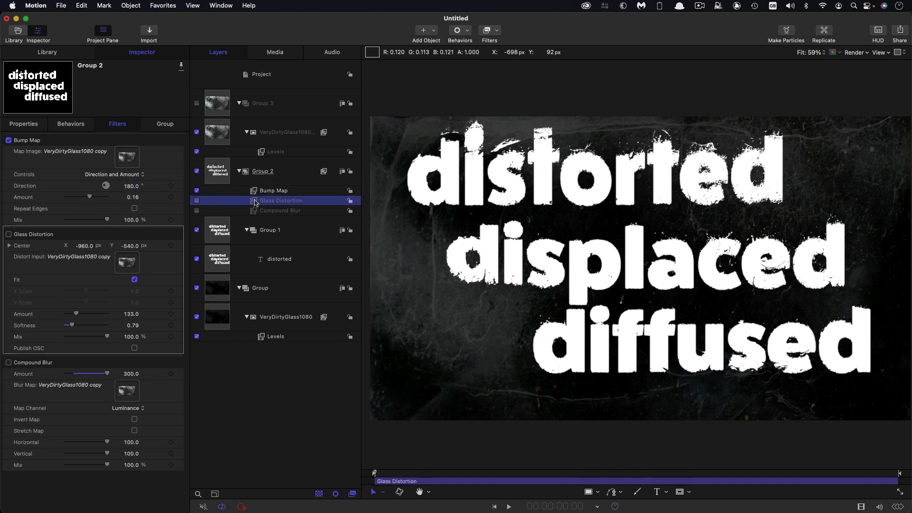
key("super+bracketright")
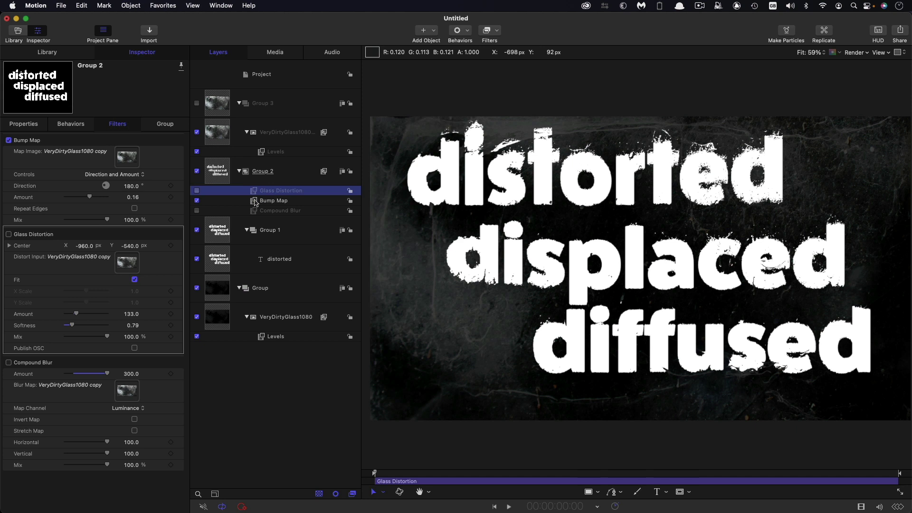
left_click(196, 190)
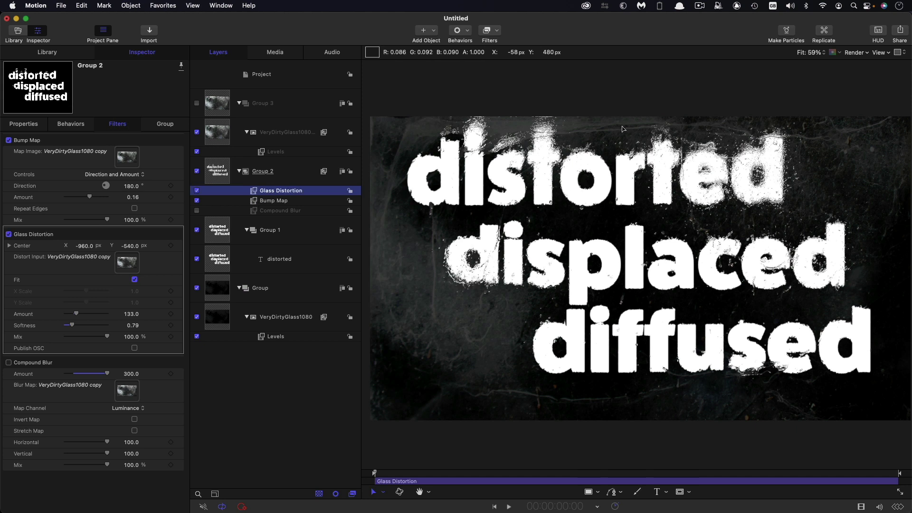
- Move Compound Blur to the top of Group 2's filters, enable it, and set Amount to 300
left_click(266, 210)
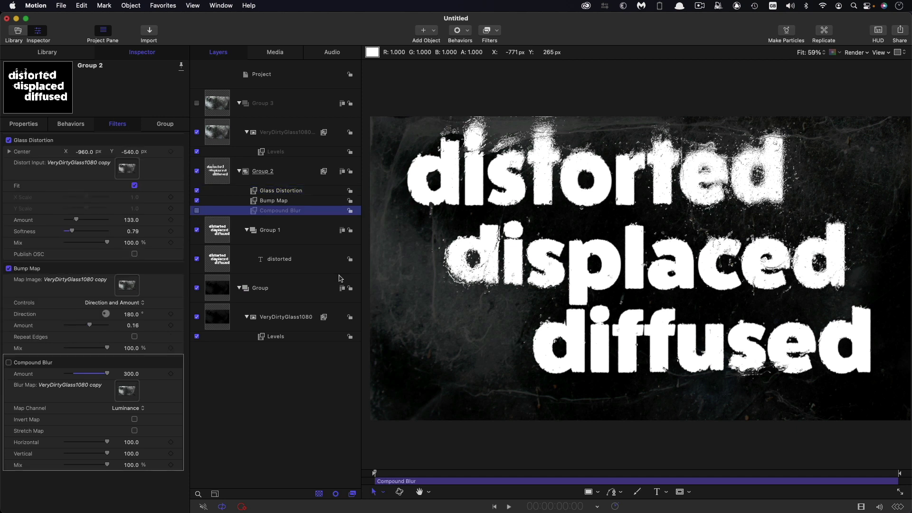
key("super+shift+bracketright")
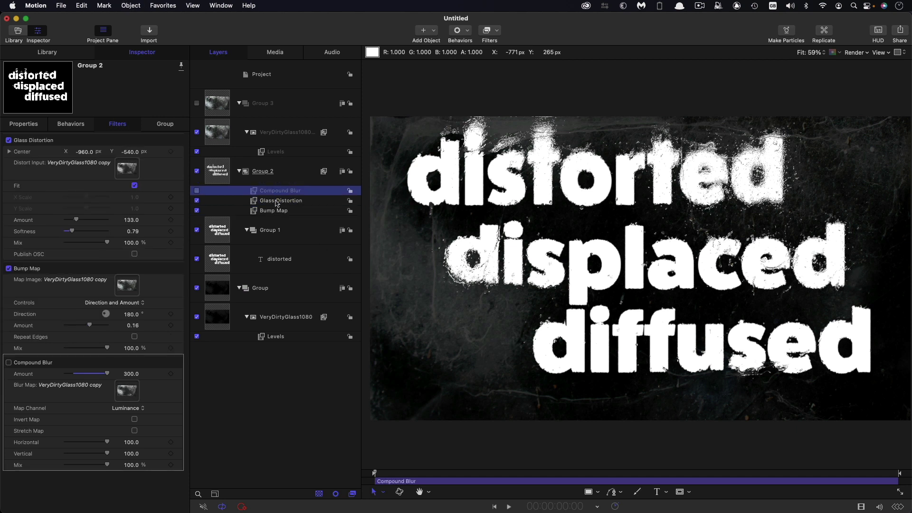
left_click(197, 191)
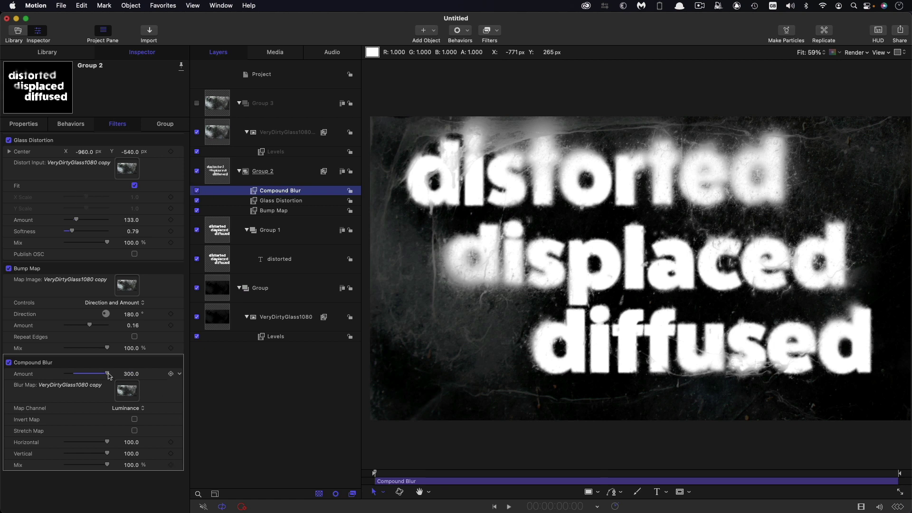
left_click_drag(130, 378, 71, 378)
left_click_drag(131, 374, 171, 373)
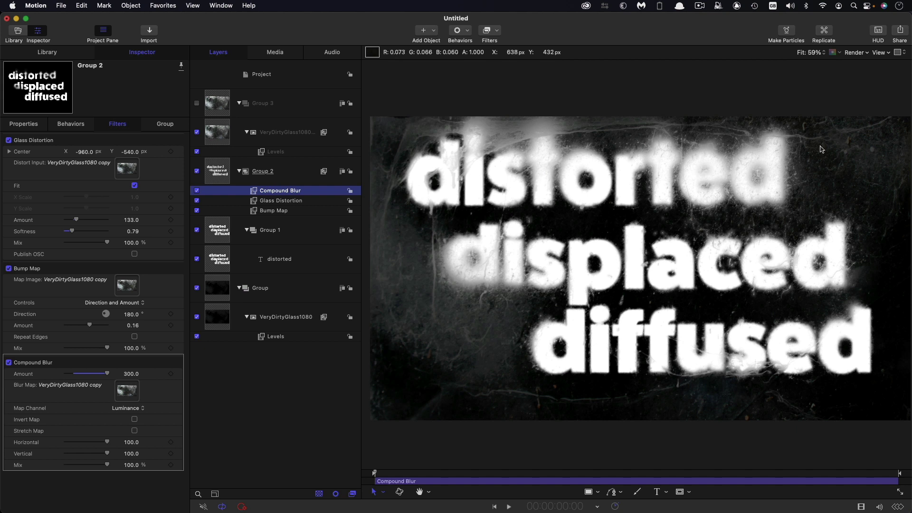
double_click(254, 192)
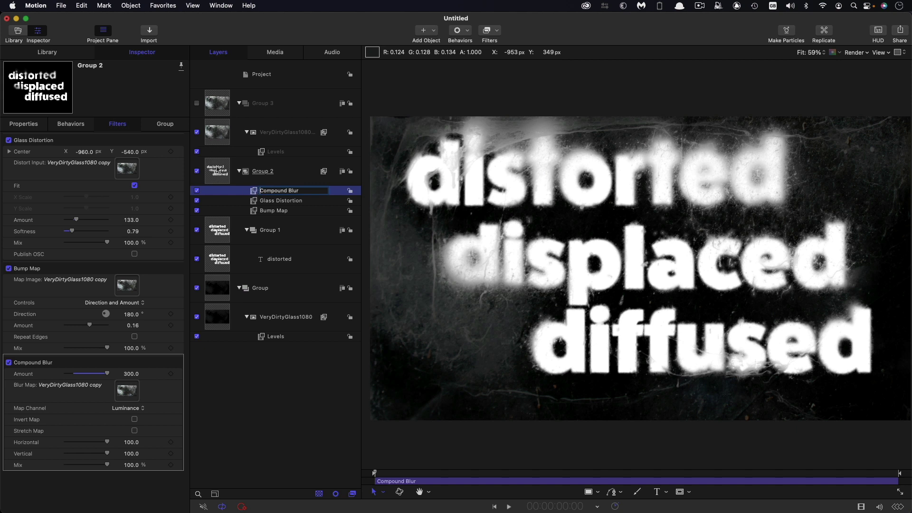
left_click(216, 171)
left_click(256, 192)
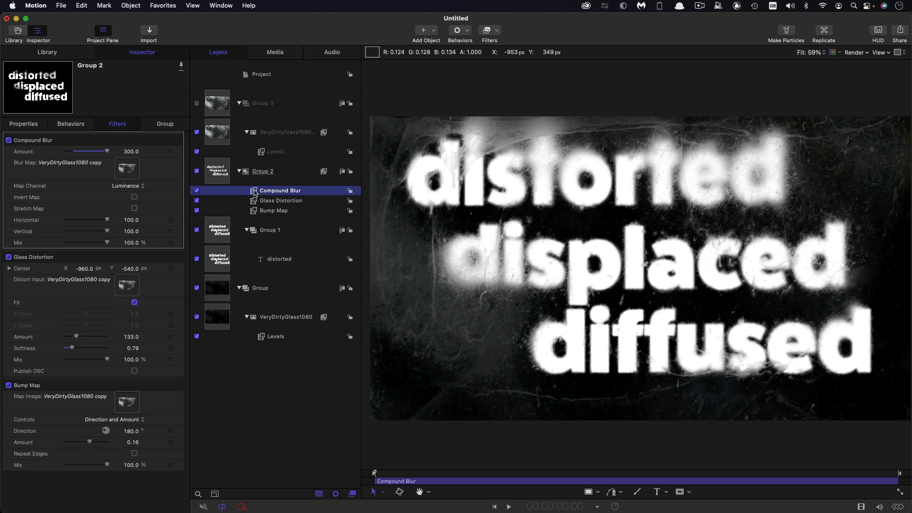
key("super+bracketleft")
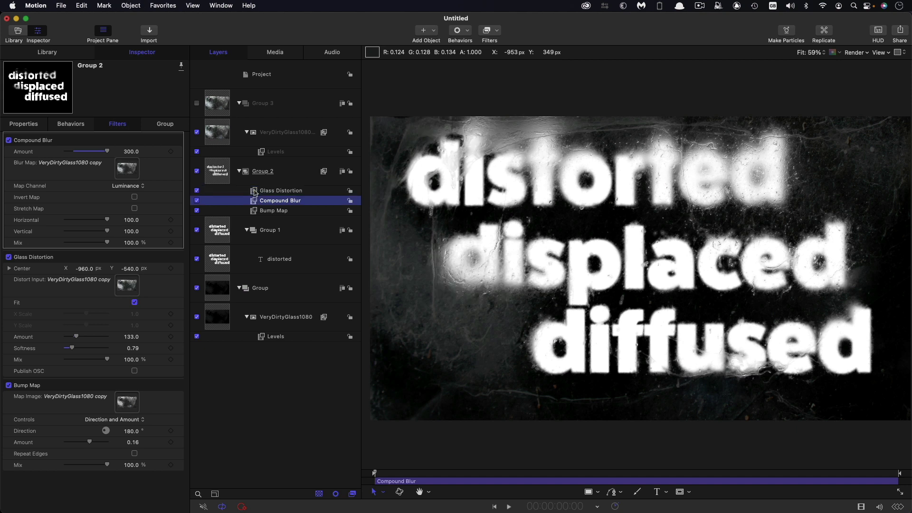
key("super+bracketright")
key("super+bracketleft")
key("super+bracketright")
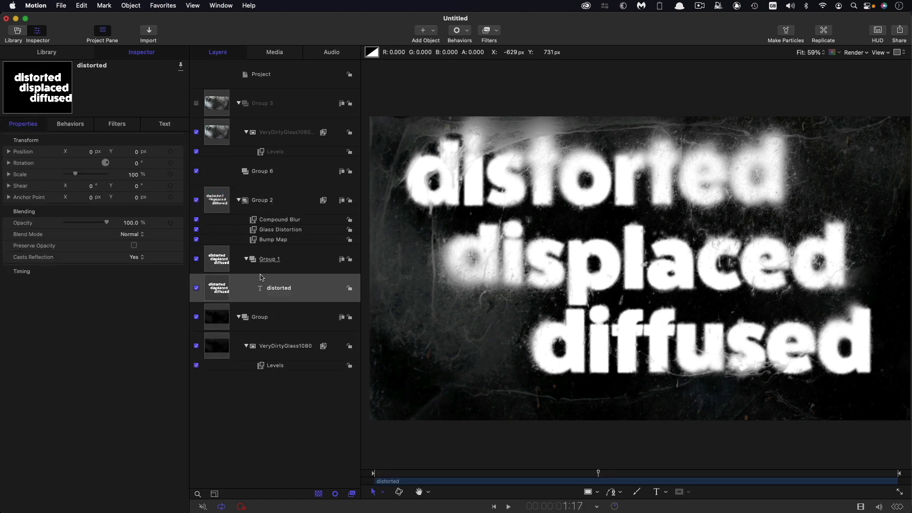
- Reposition the 'distorted' text layer on the canvas
left_click_drag(659, 264, 700, 281)
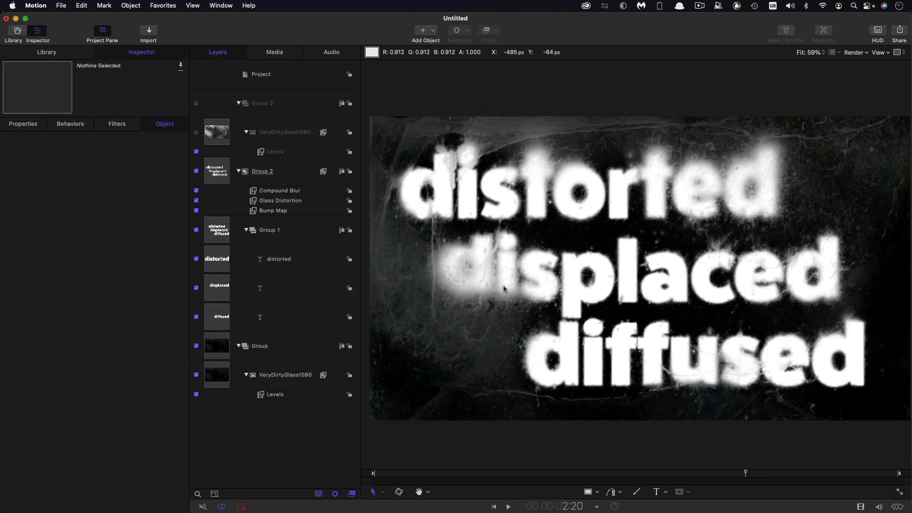
- Add an Image Mask to Group 2 sourced from VeryDirtyGlass1080 copy, using inverted Luminance
left_click(211, 169)
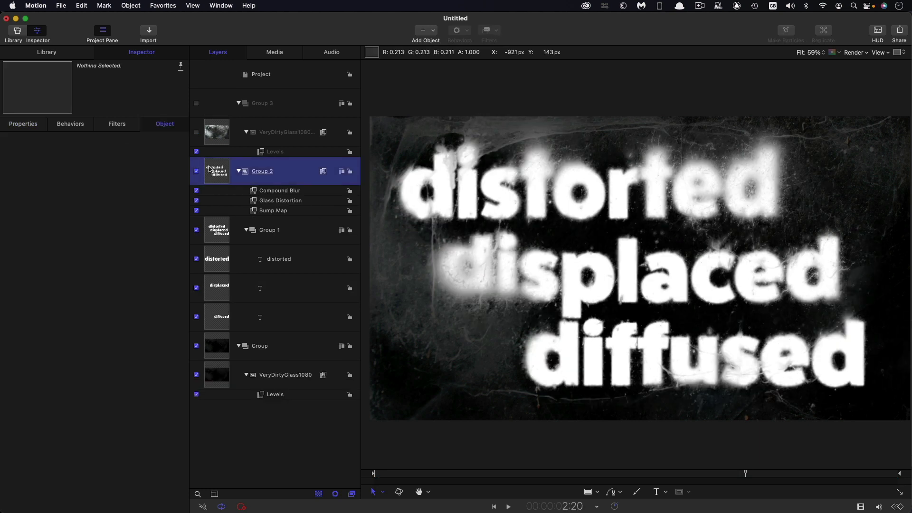
right_click(214, 165)
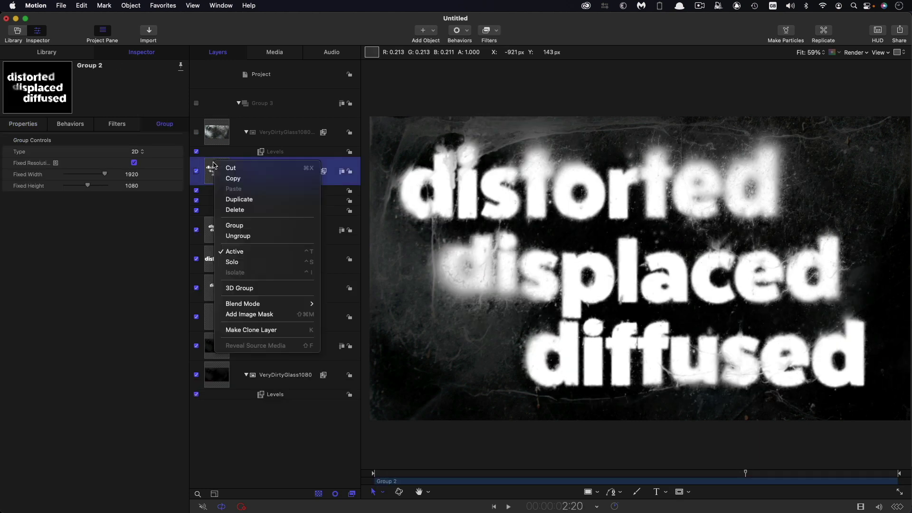
left_click(249, 314)
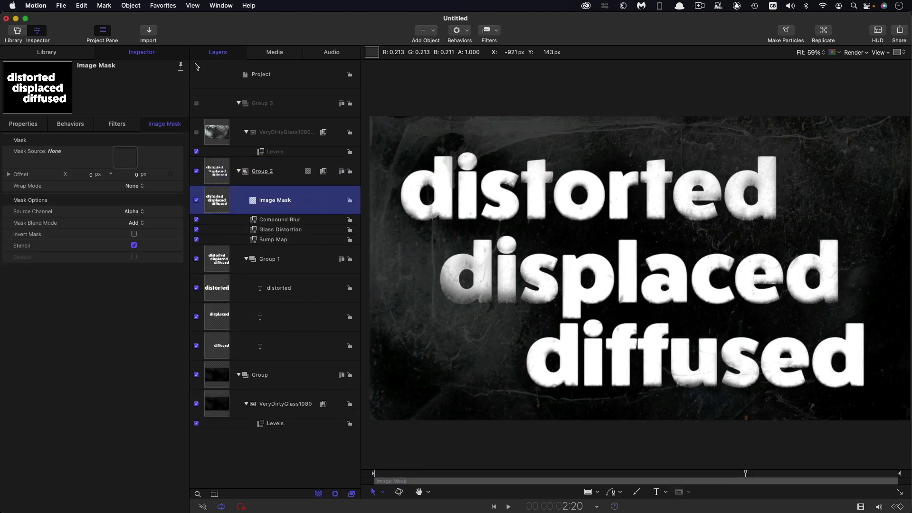
left_click_drag(219, 130, 126, 157)
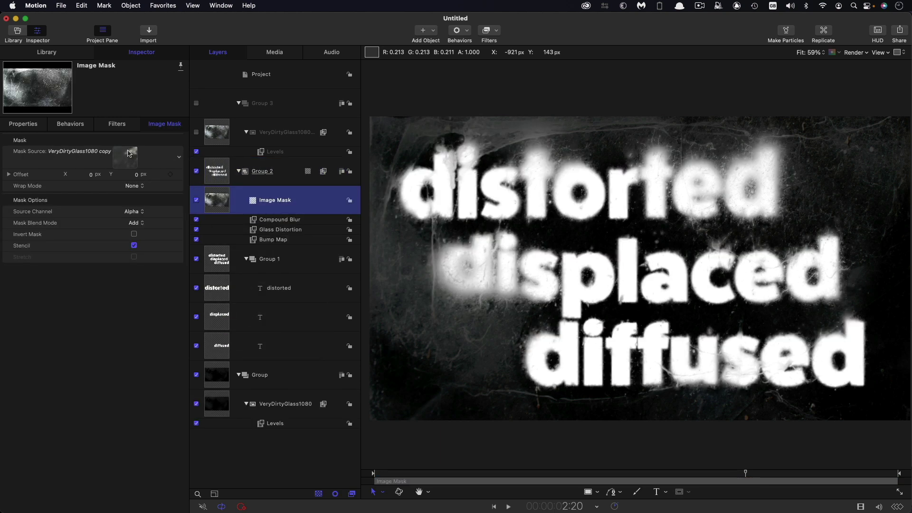
left_click(135, 212)
left_click(132, 223)
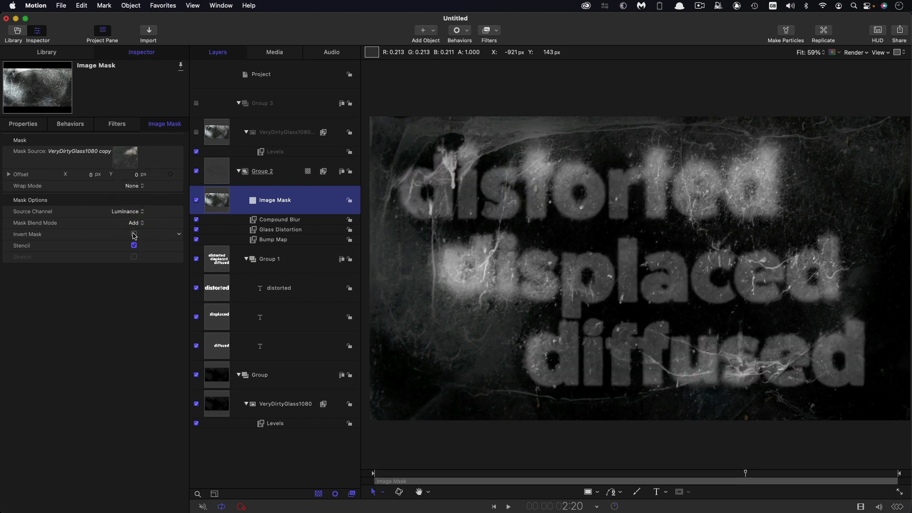
left_click(133, 235)
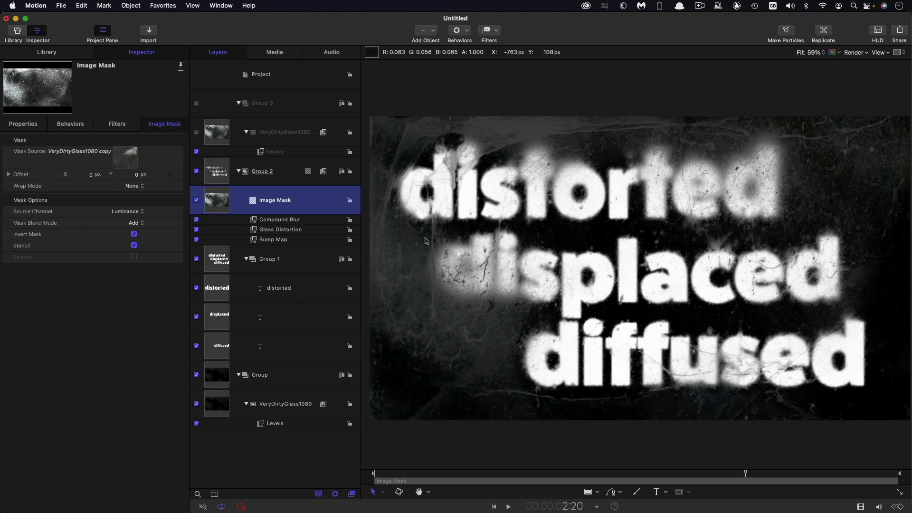
left_click(196, 200)
left_click(196, 201)
- Add a Color > Levels filter to Group 2's Image Mask
left_click(494, 32)
mouse_move(501, 78)
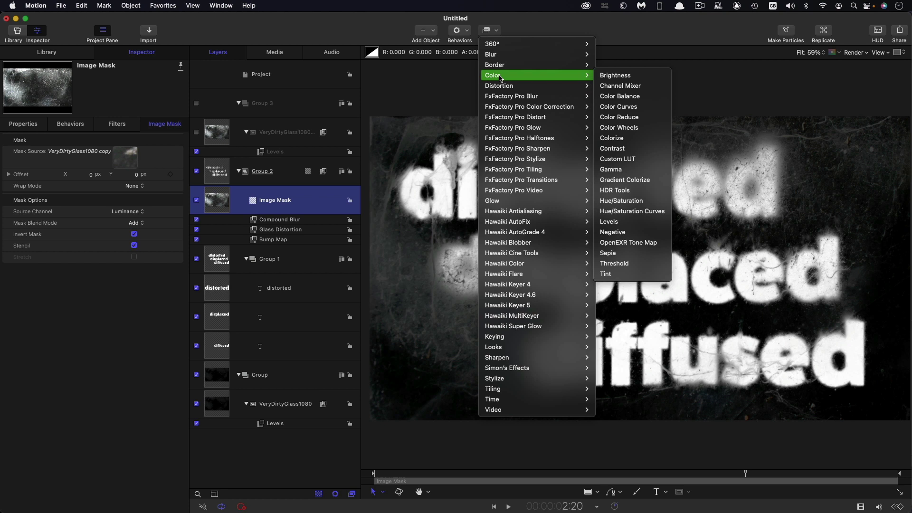
left_click(662, 222)
- Adjust the Levels black, gamma and white points so only faint grime specks show
left_click_drag(177, 199, 134, 207)
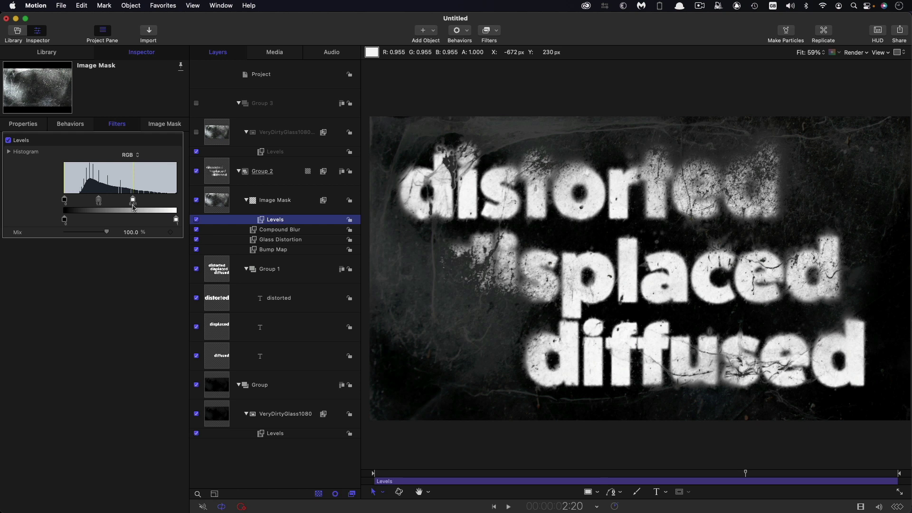
left_click_drag(64, 201, 19, 205)
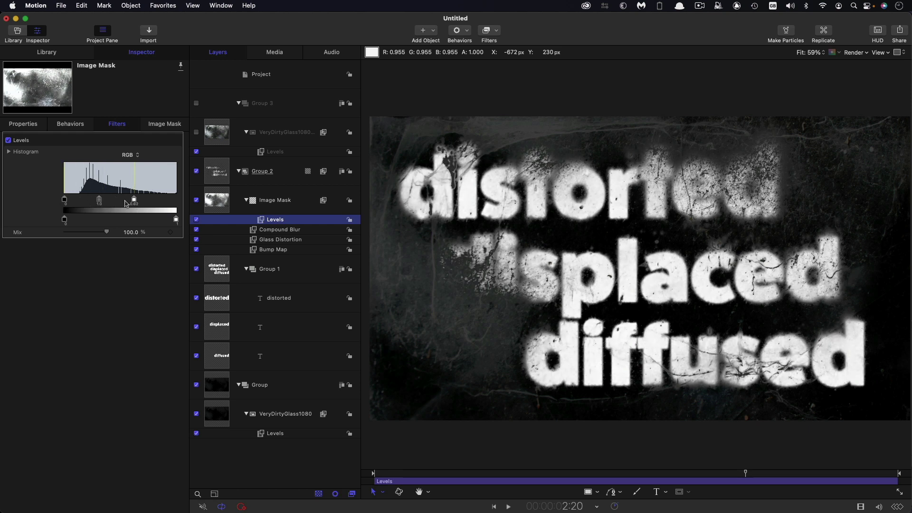
left_click_drag(152, 204, 176, 203)
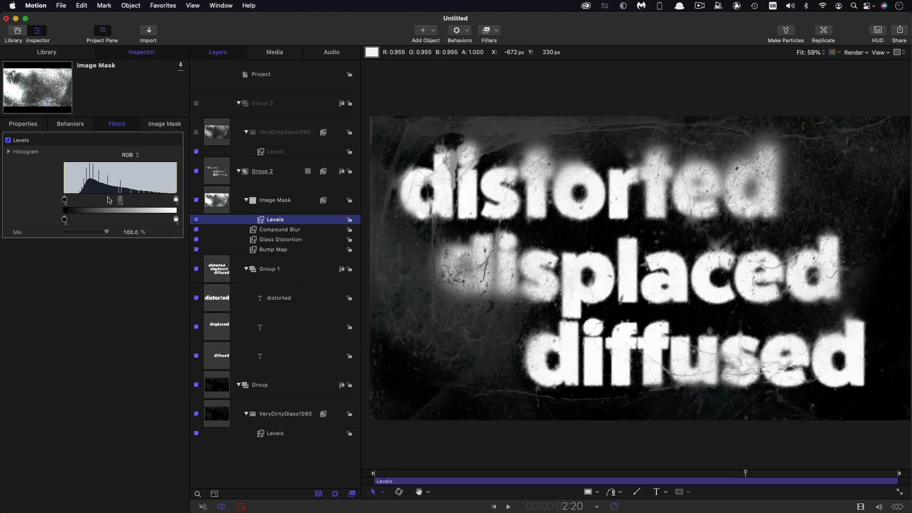
left_click_drag(64, 204, 3, 203)
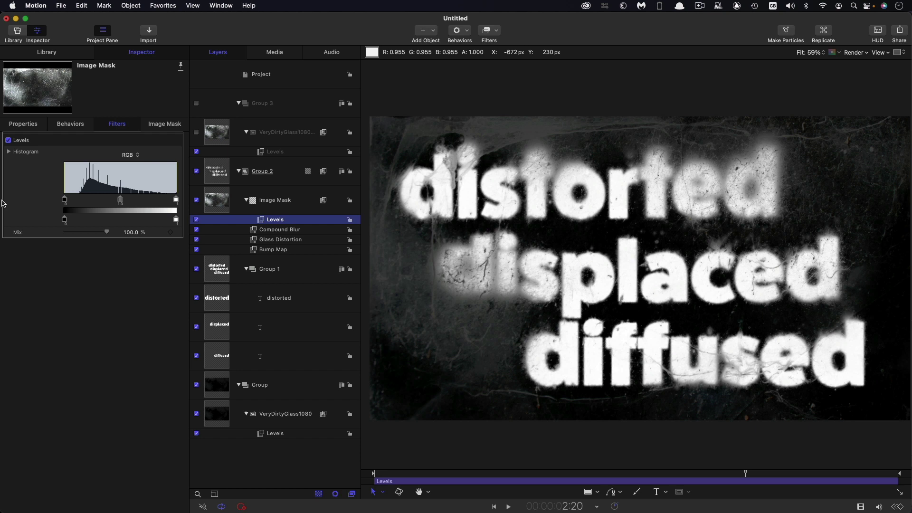
mouse_move(177, 202)
left_mouse_down()
mouse_move(159, 204)
mouse_move(173, 205)
left_mouse_up()
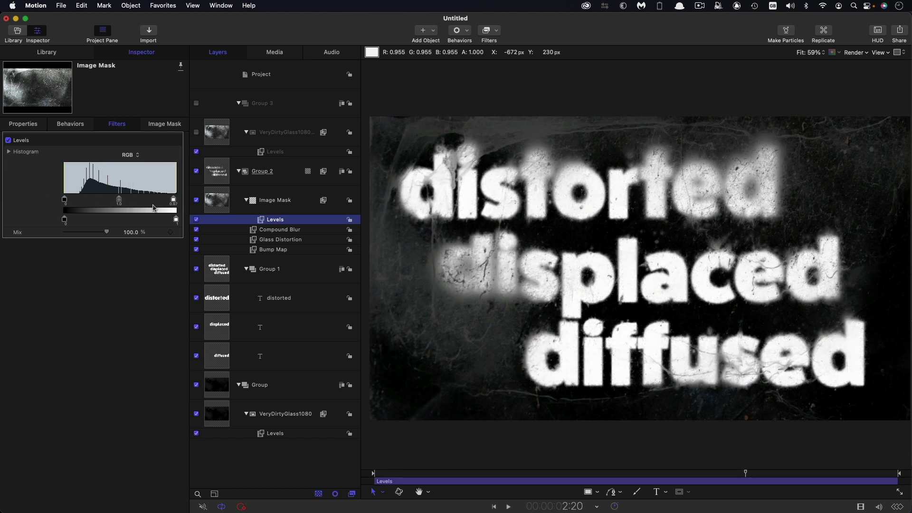